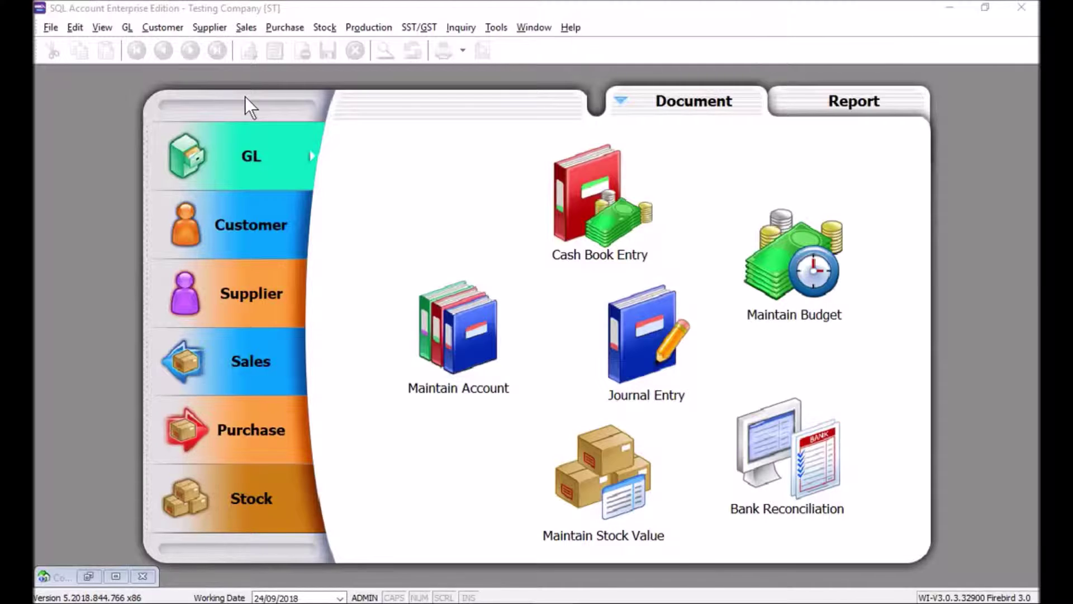
Start a new SST return and enter the declarant's name and IC number in capitals.
click(414, 26)
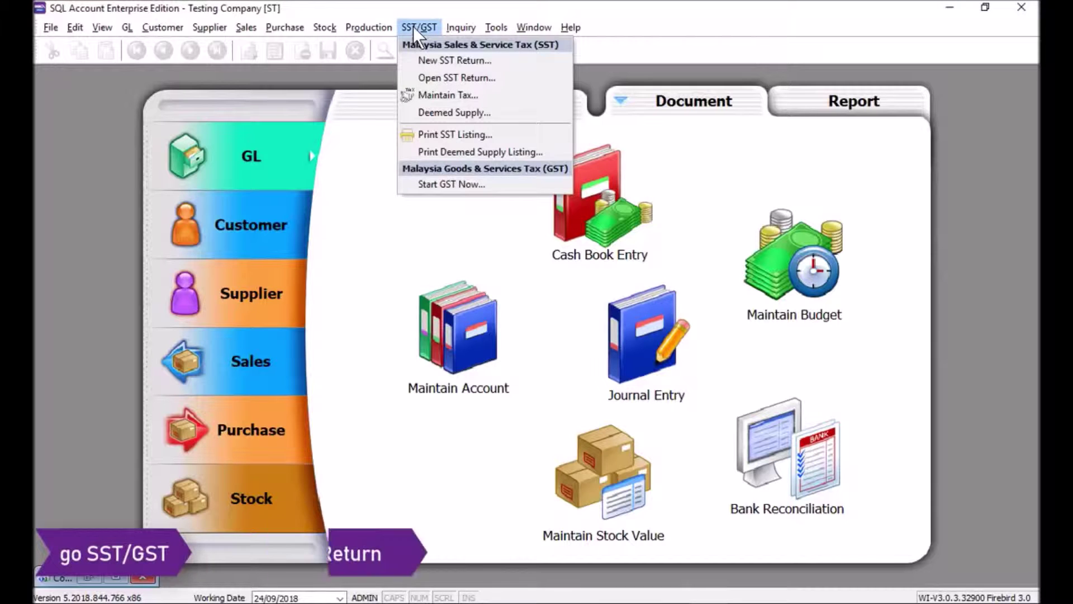
click(413, 61)
click(557, 205)
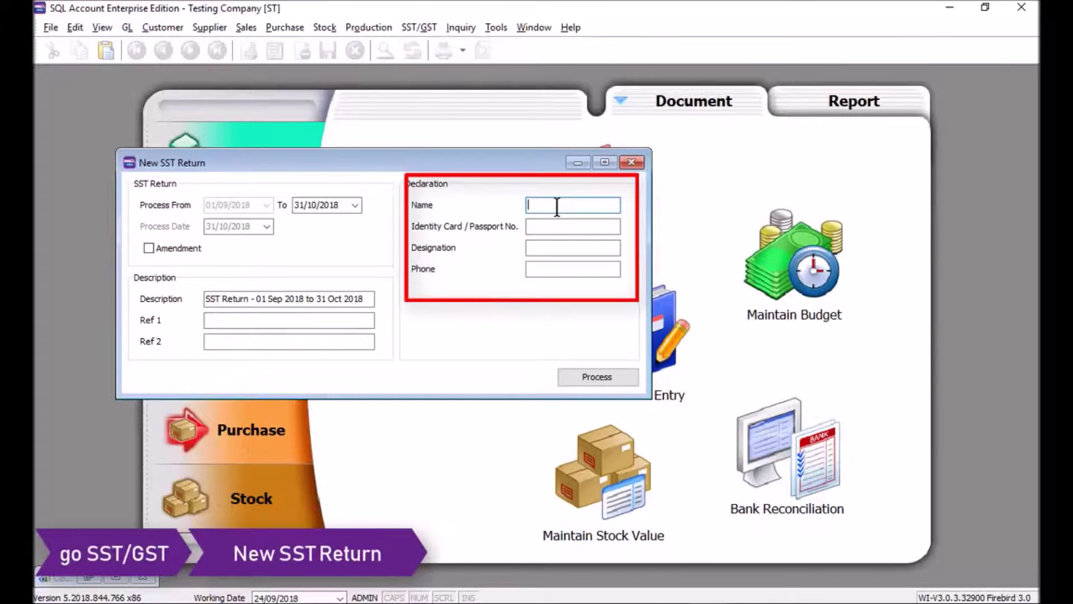
key(Caps_Lock)
text(DAVID)
click(557, 226)
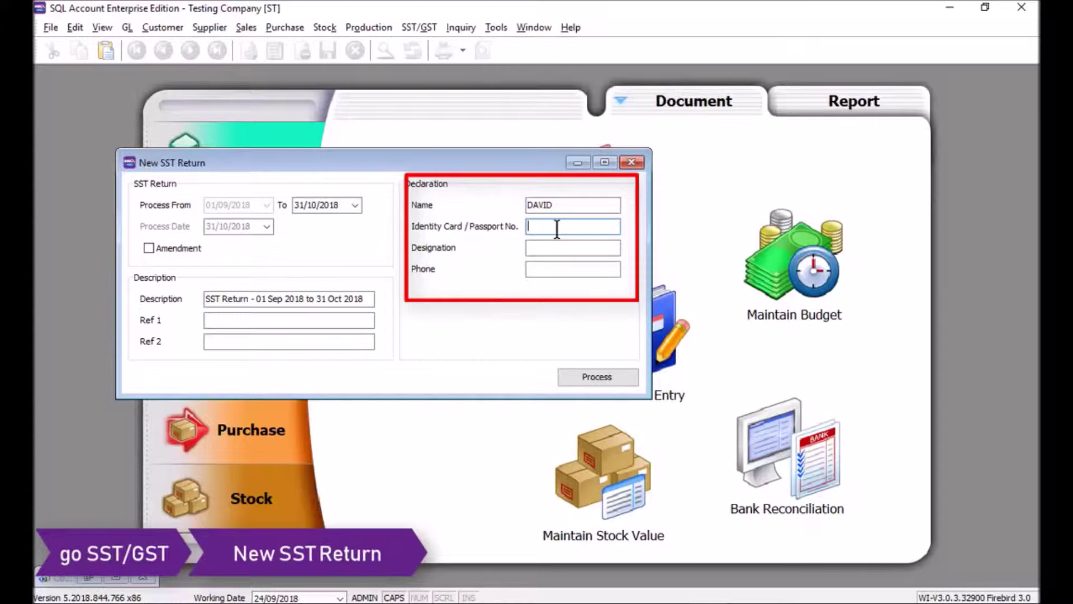
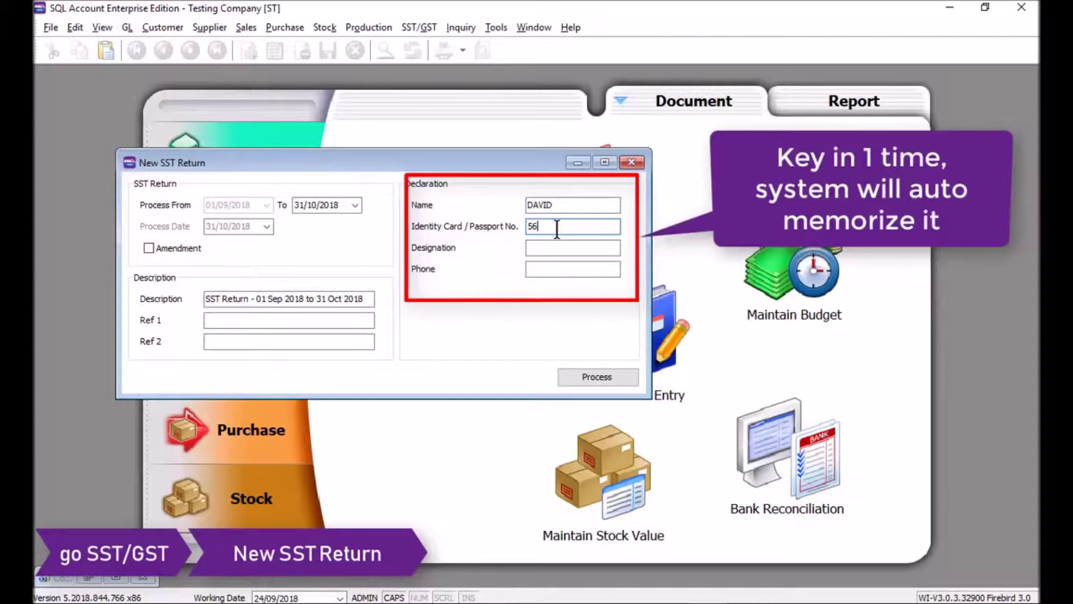
Add designation 'director' and the declarant's phone number, then process the return.
click(545, 250)
text(director)
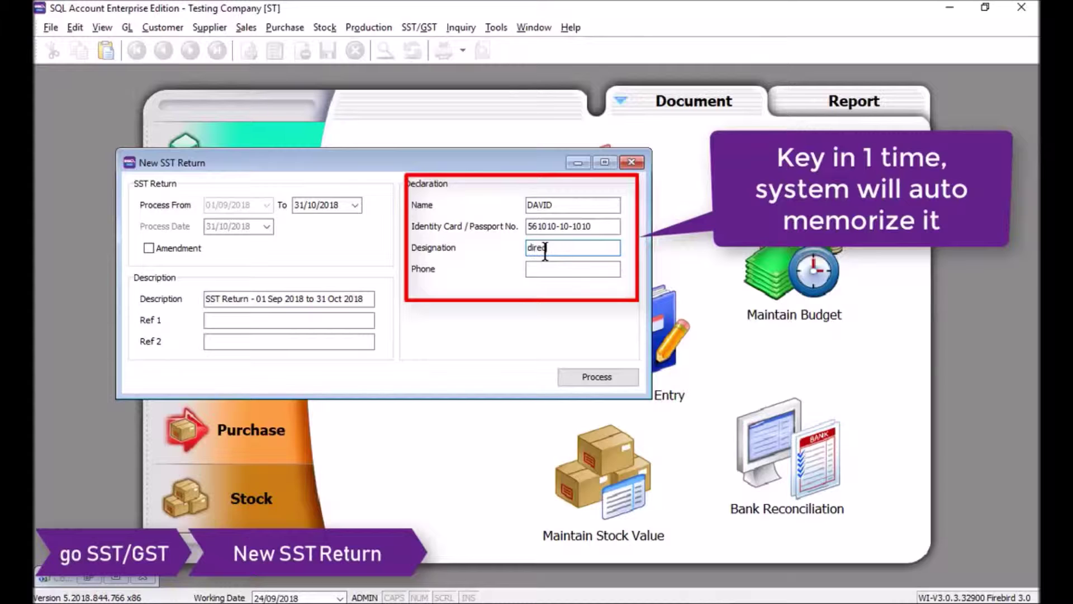
click(540, 266)
text(012-3456789)
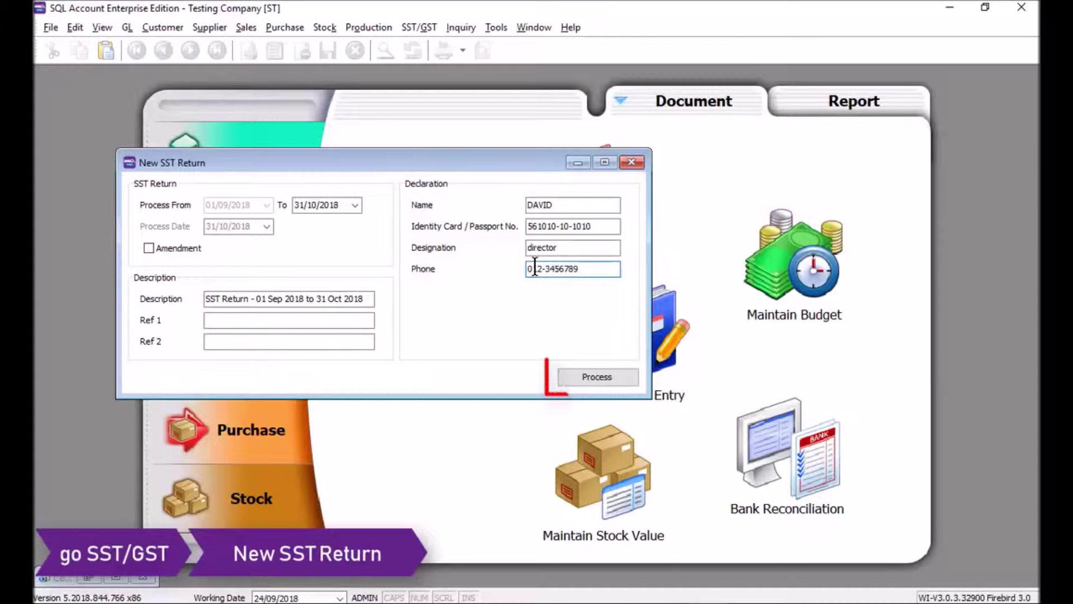
click(568, 374)
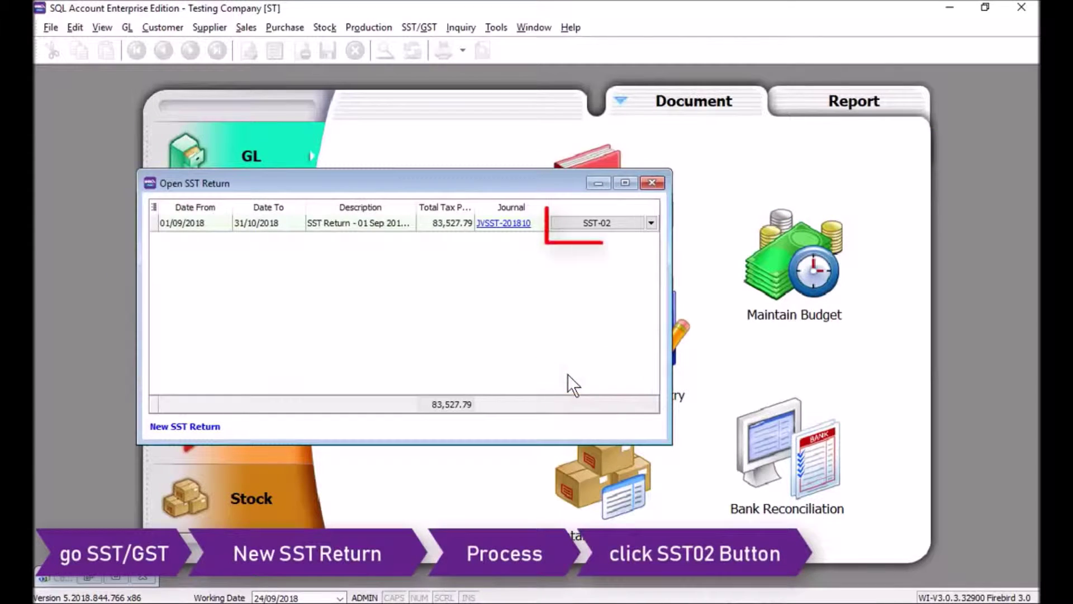
Preview the return's SST-02 form, then switch to the Tariff list window.
click(574, 227)
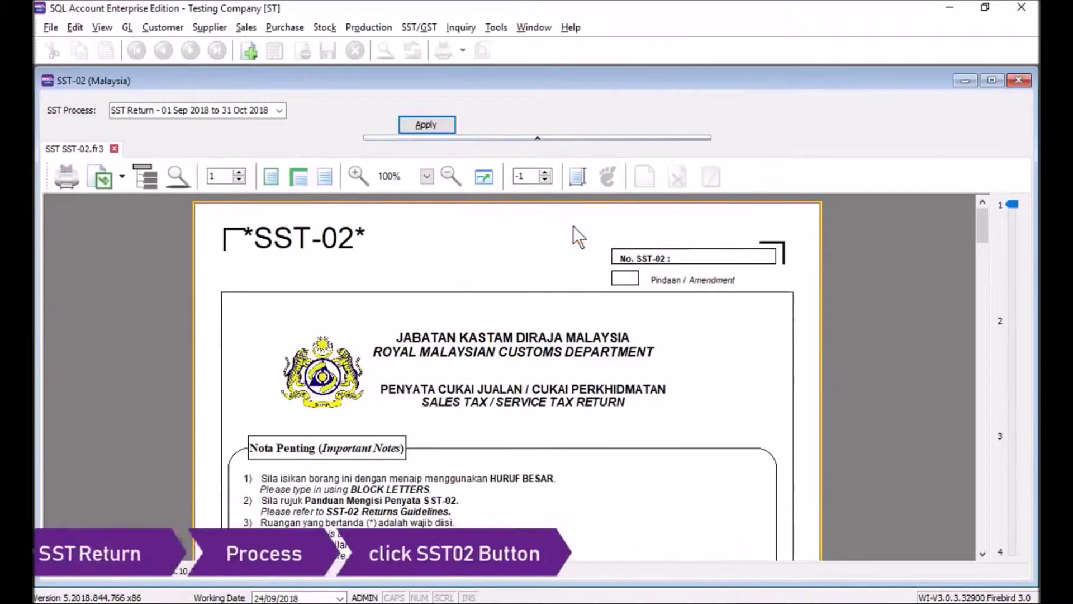
scroll(436, 293, down, 3)
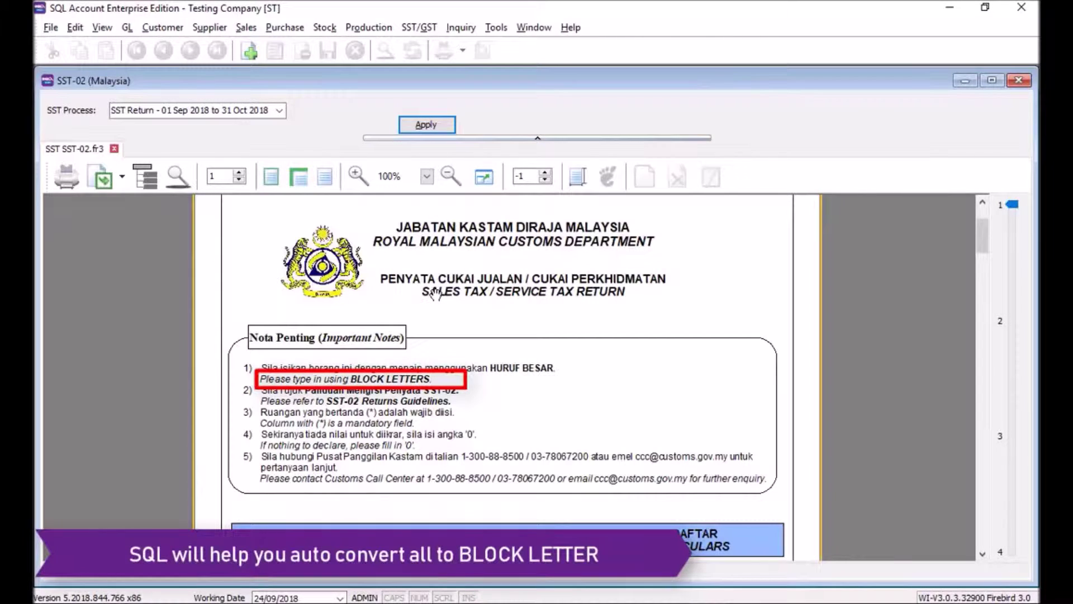
scroll(435, 293, down, 10)
click(533, 28)
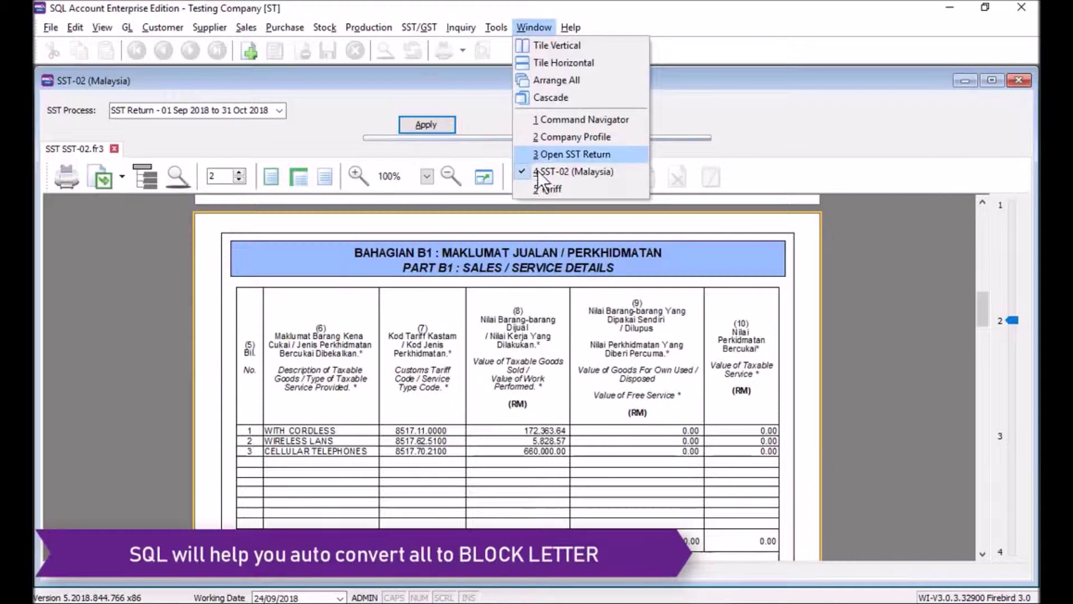
click(545, 189)
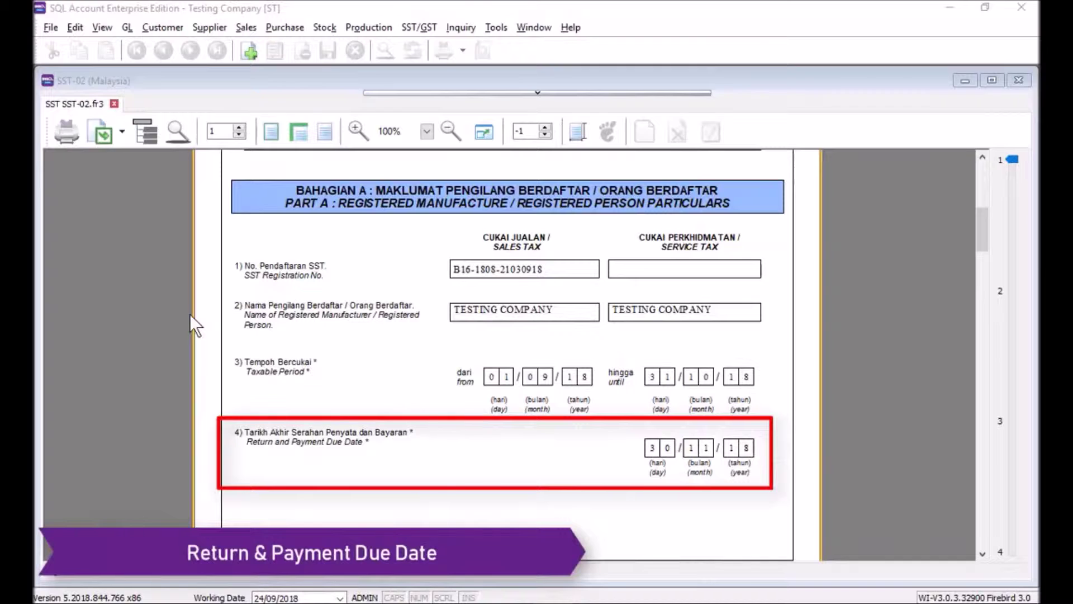
Scroll the SST-02 preview down to Part B1's three tariff-coded lines on page 2.
scroll(189, 314, down, 10)
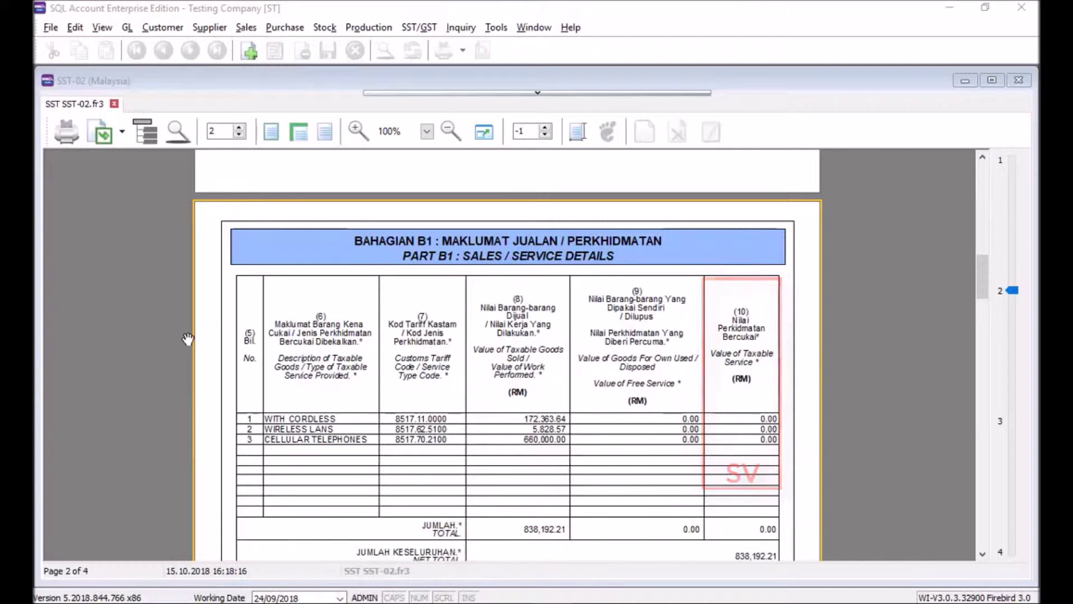
Return to the SST-02 form, review Part B2's RM 83,527.79 tax payable, and go to page 3.
click(982, 316)
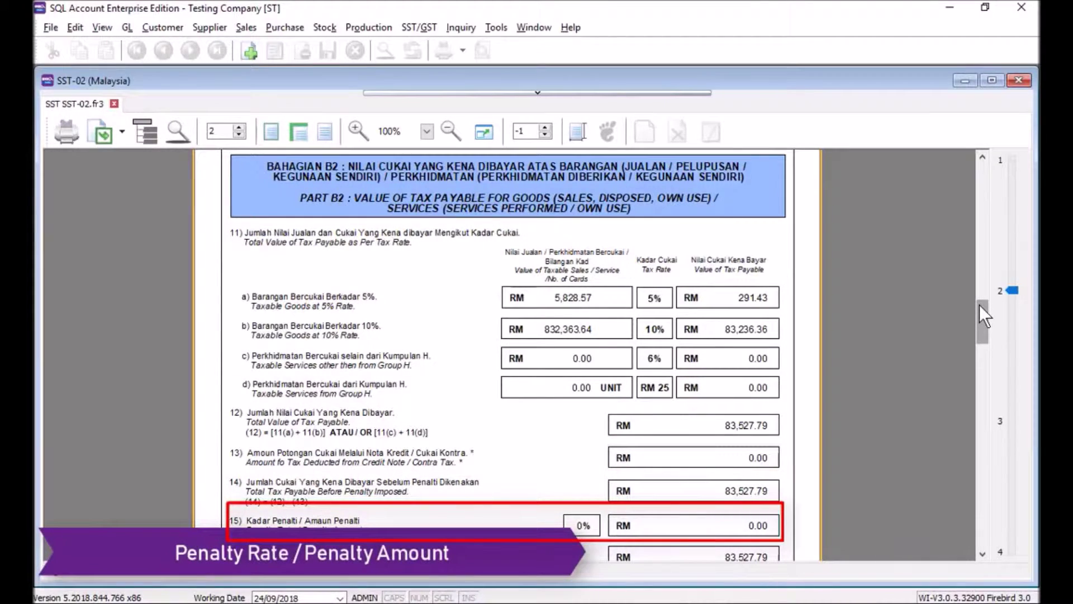
scroll(768, 342, down, 3)
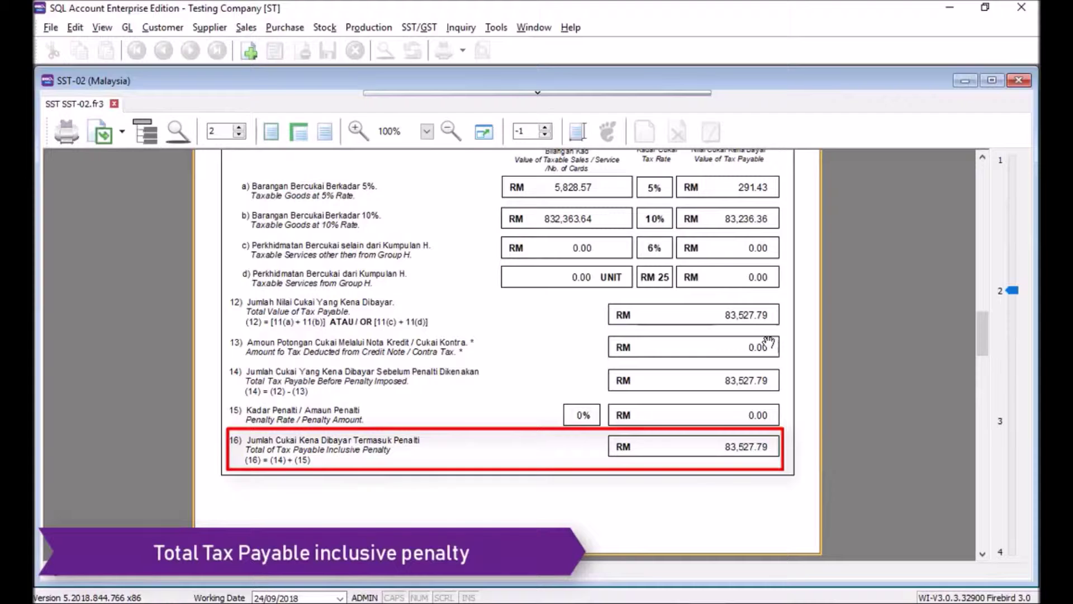
click(983, 533)
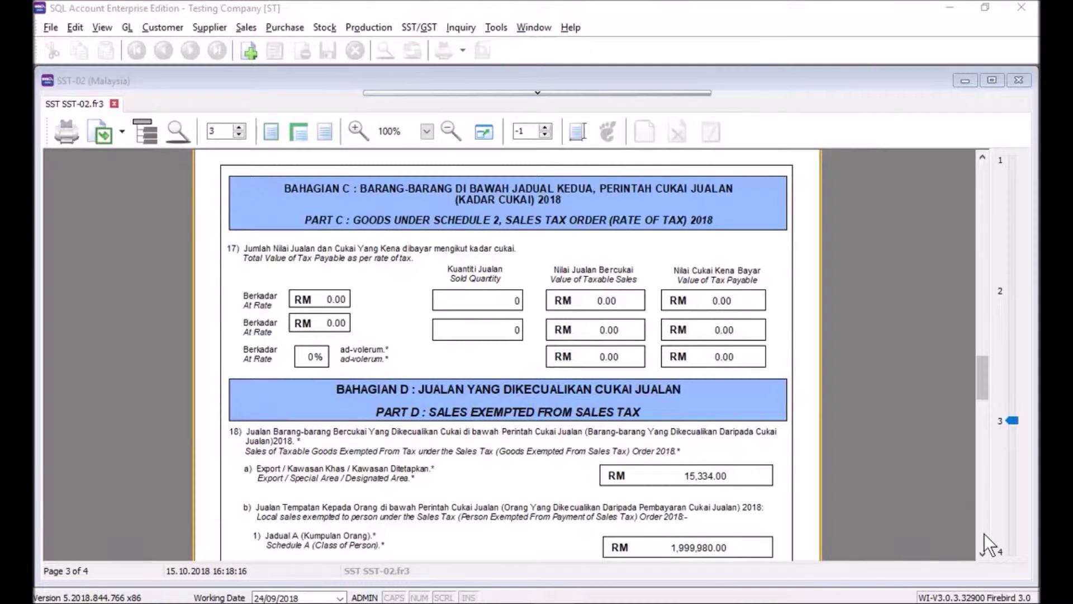
Scroll page 3 through the Part D exemptions to the Part E Schedule C purchases.
scroll(240, 447, down, 4)
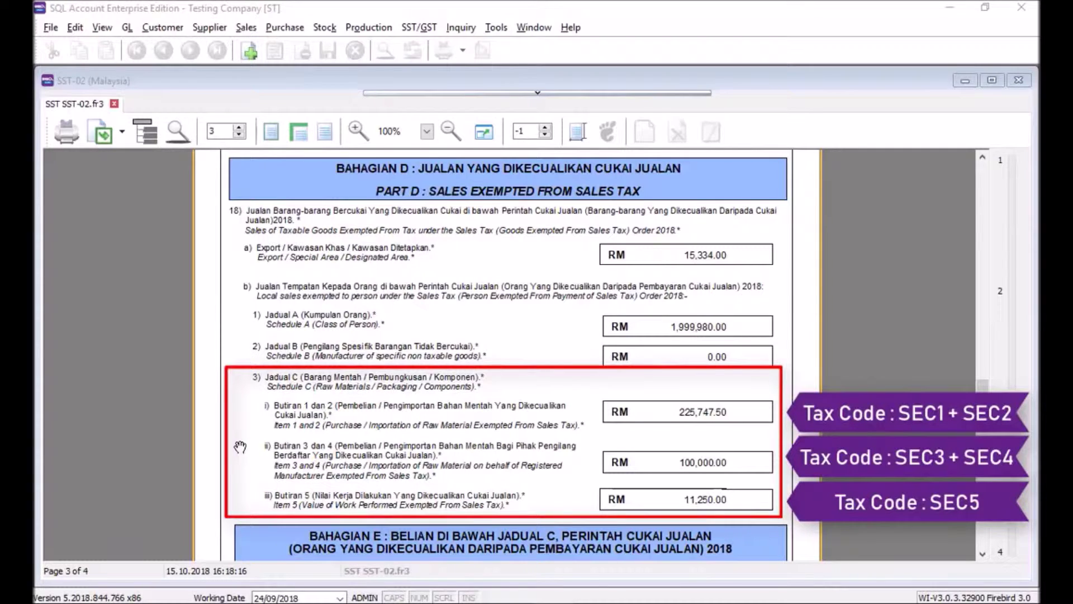
scroll(239, 447, down, 5)
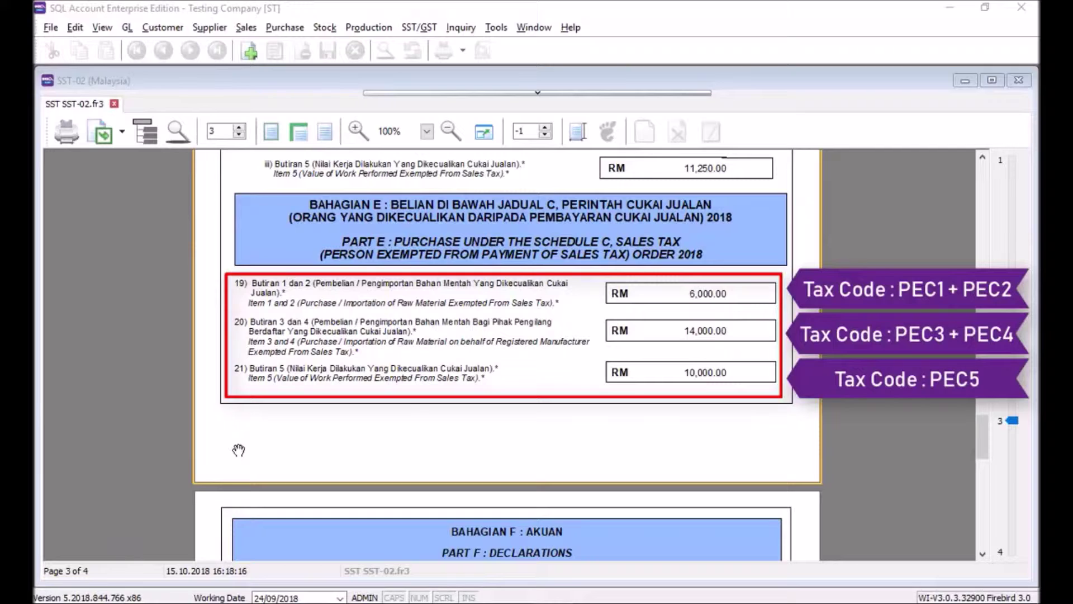
Go to page 4 and scroll through the Part F declaration.
key(Page_Down)
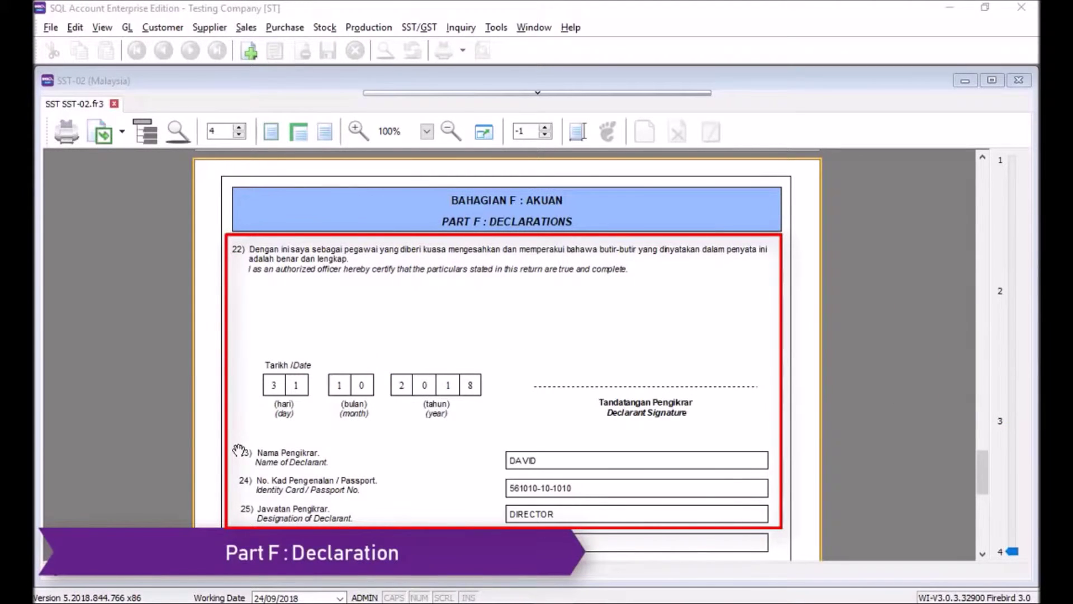
scroll(239, 449, down, 3)
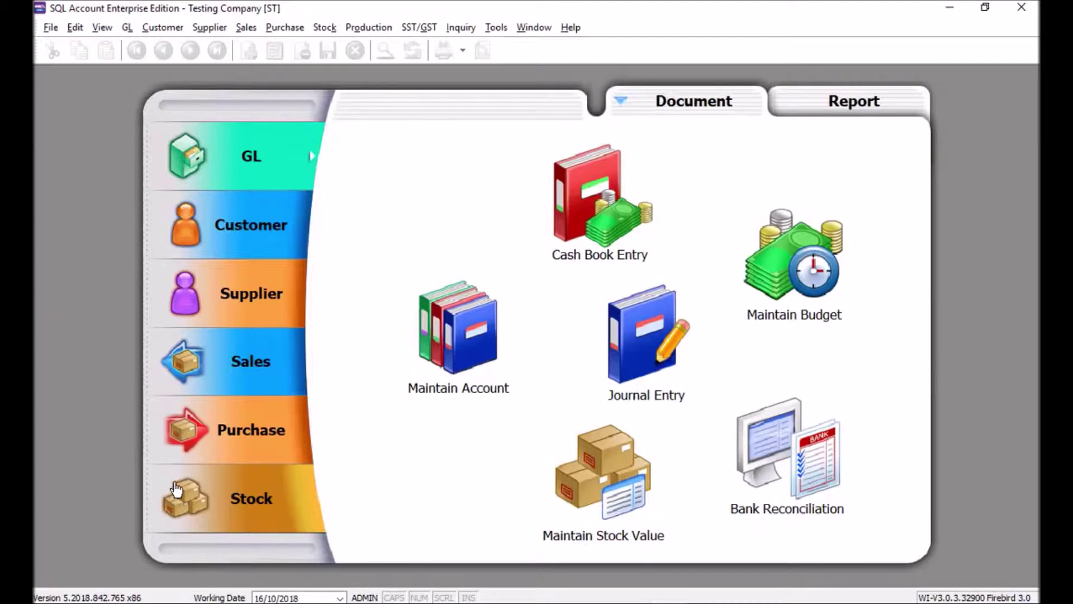
Generate the SST Listing for the 01 Sep–31 Oct 2018 SST return.
click(424, 30)
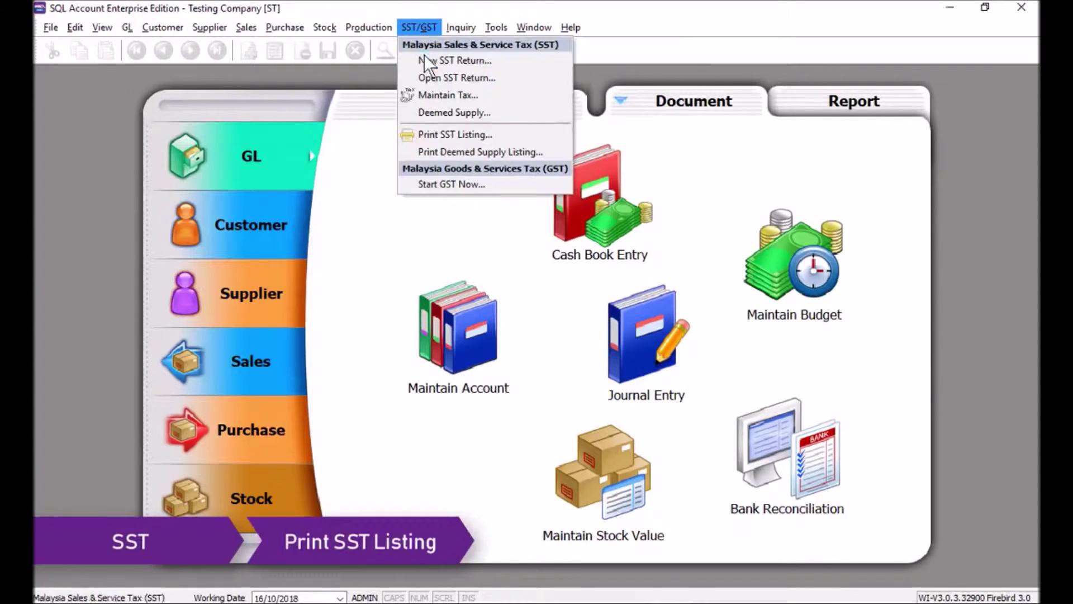
click(426, 135)
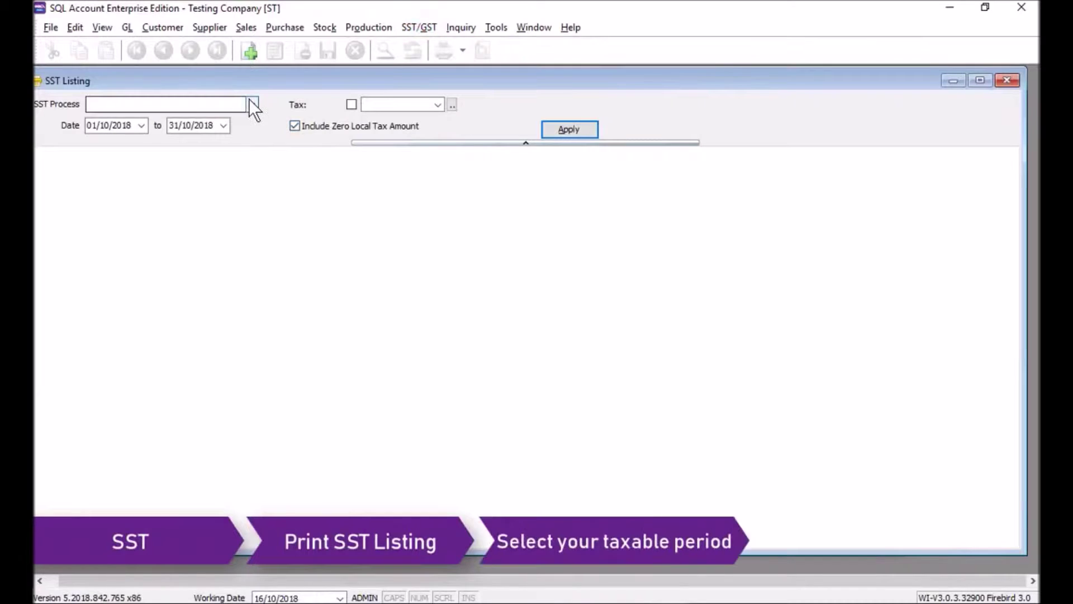
click(251, 104)
click(238, 136)
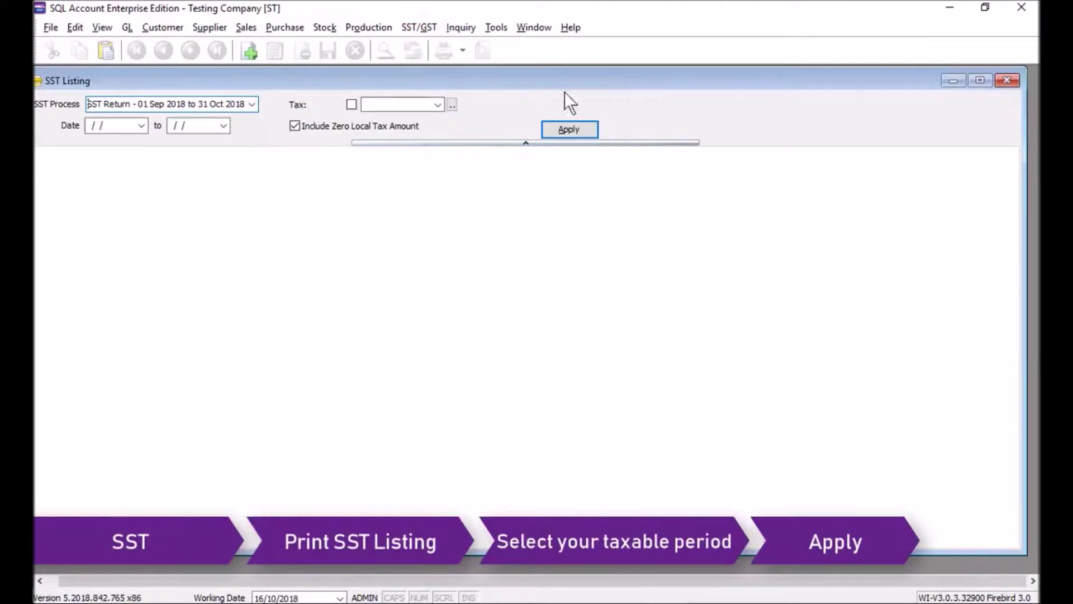
click(569, 130)
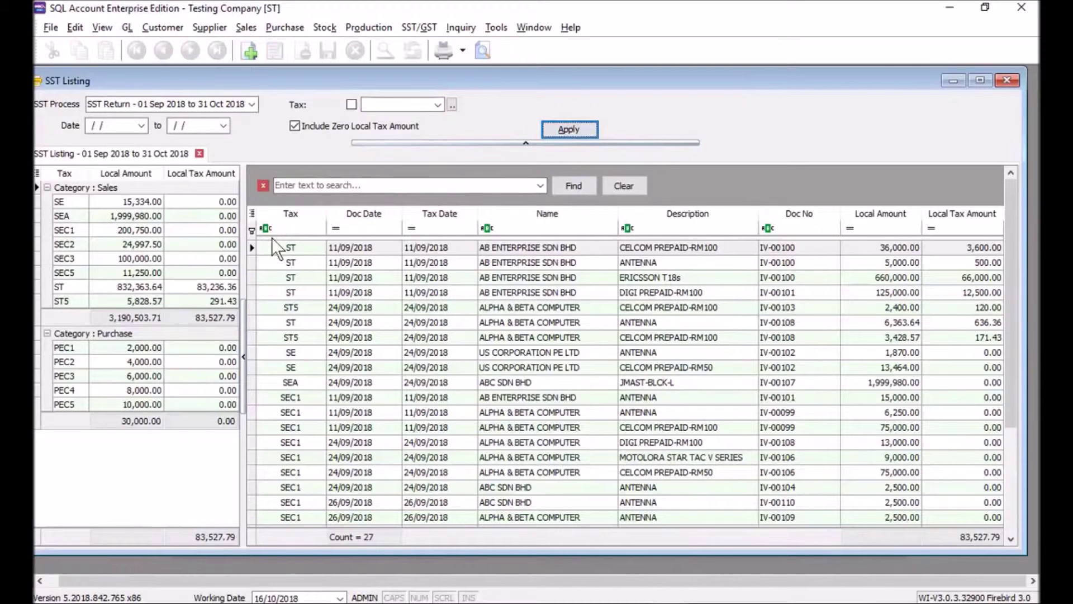
Add the Tax Rate and Tariff columns to the SST Listing grid.
click(252, 214)
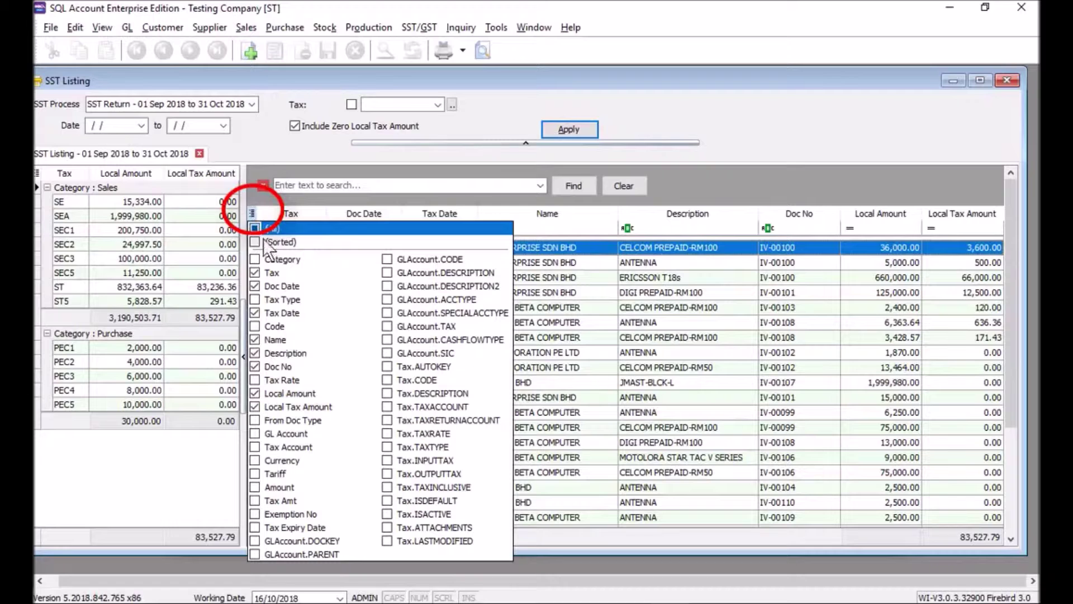
click(255, 380)
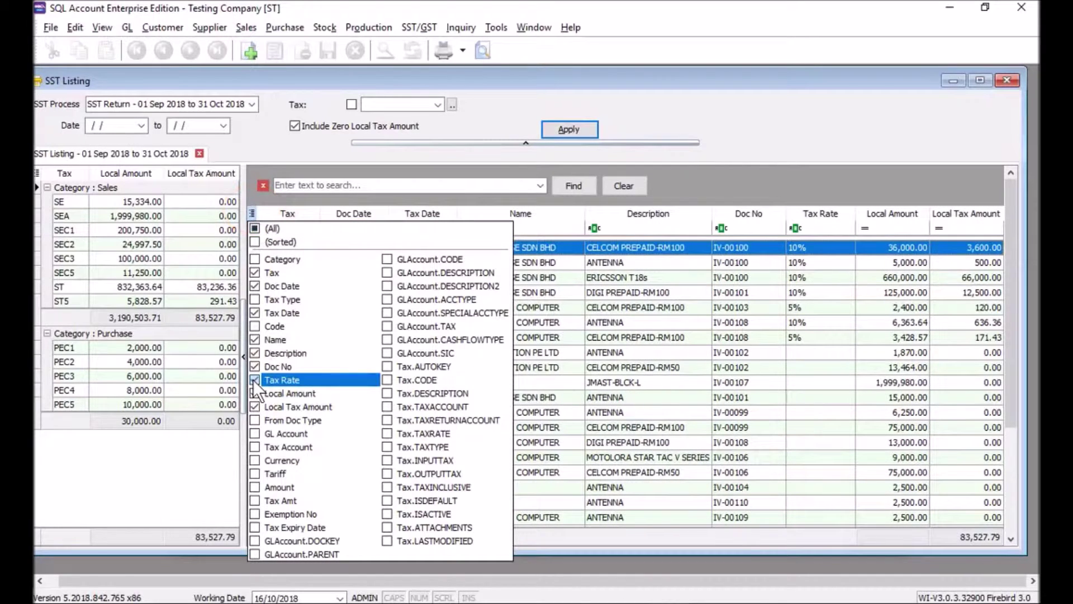
click(254, 474)
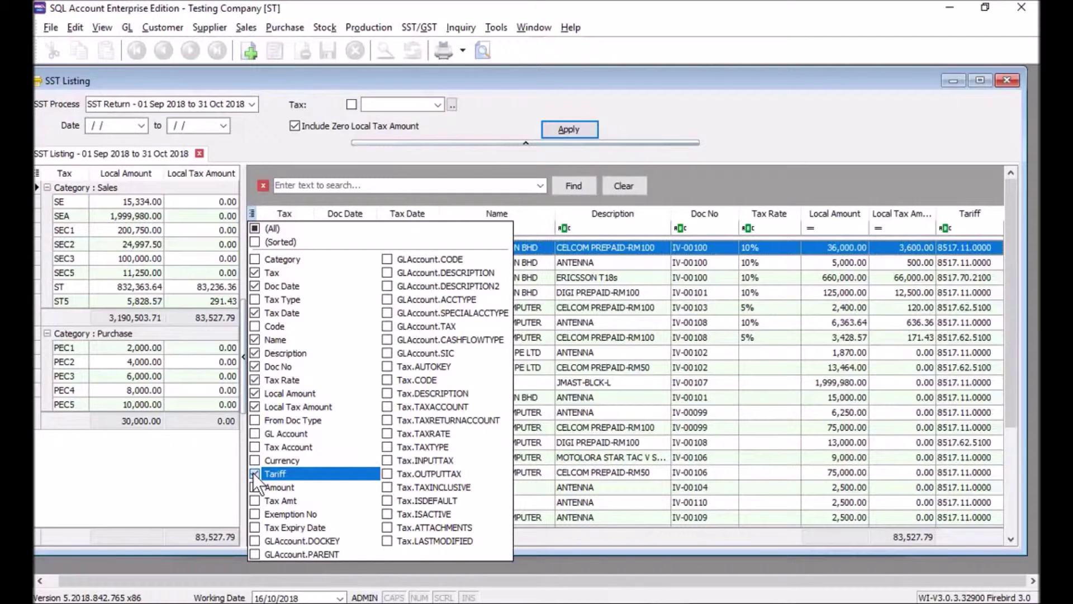
click(669, 307)
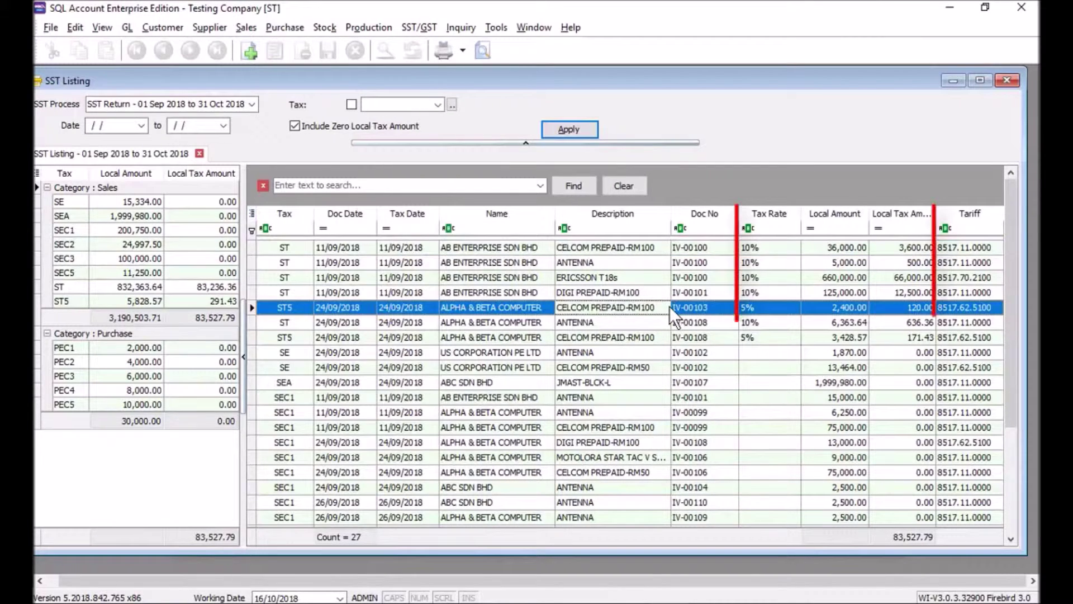
Build a pivot table of the listing with Tariff as rows and Tax Rate as columns.
right_click(393, 216)
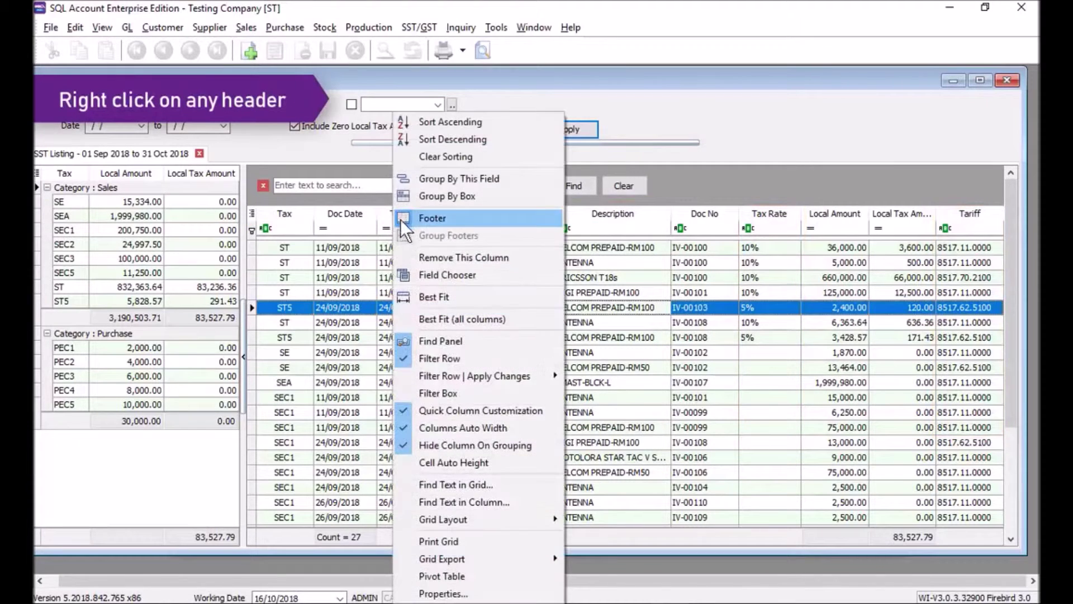
click(447, 577)
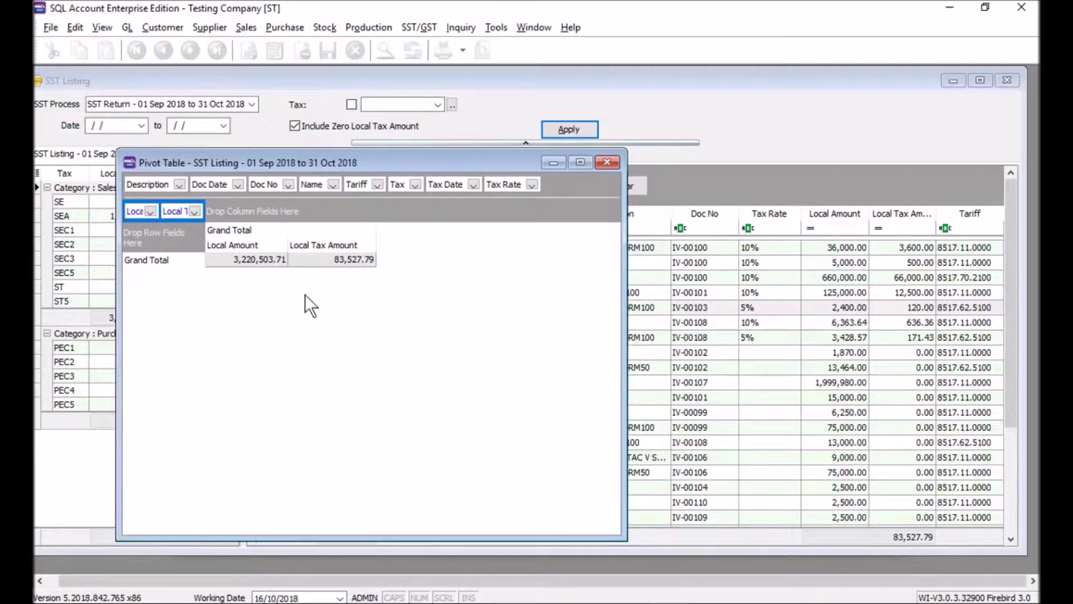
drag(358, 185, 157, 246)
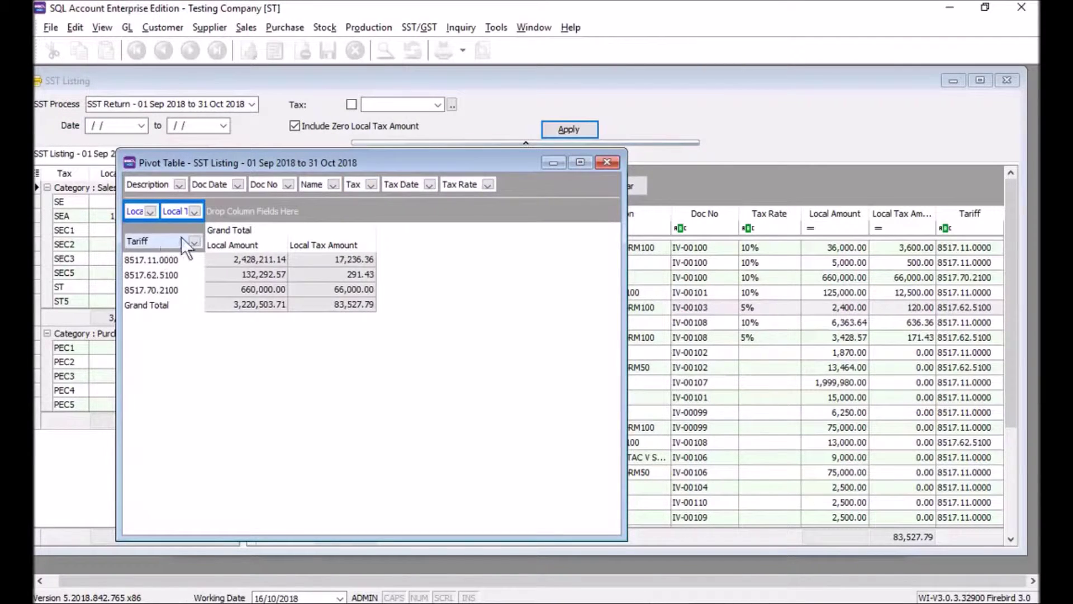
drag(447, 182, 247, 215)
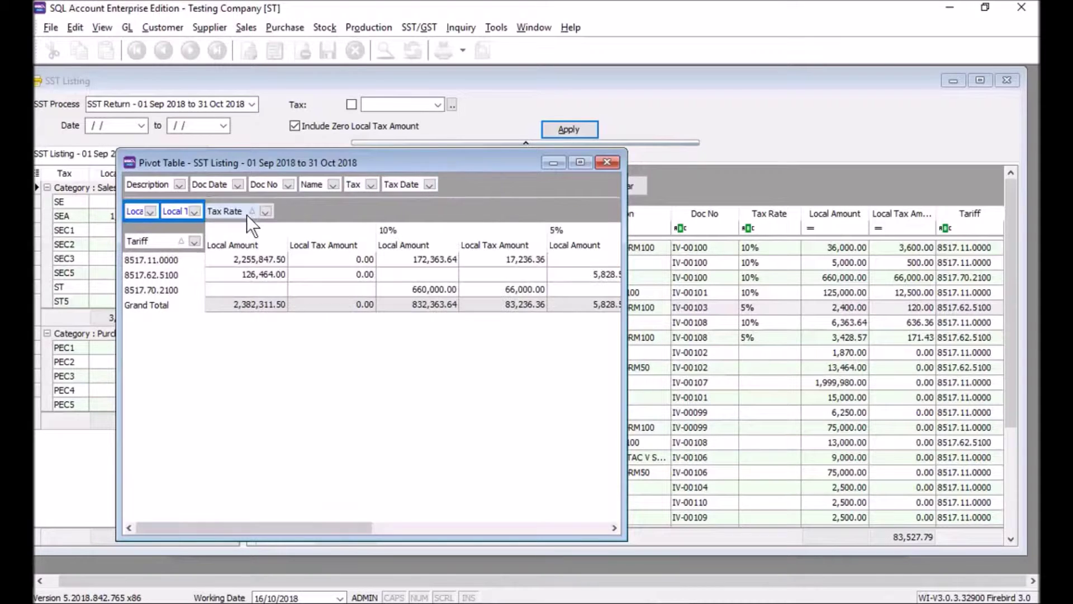
Review pivot amounts for 8517.11.0000 and 8517.62.5100, including 5,828.57 at 5% and 126,464.00.
click(181, 261)
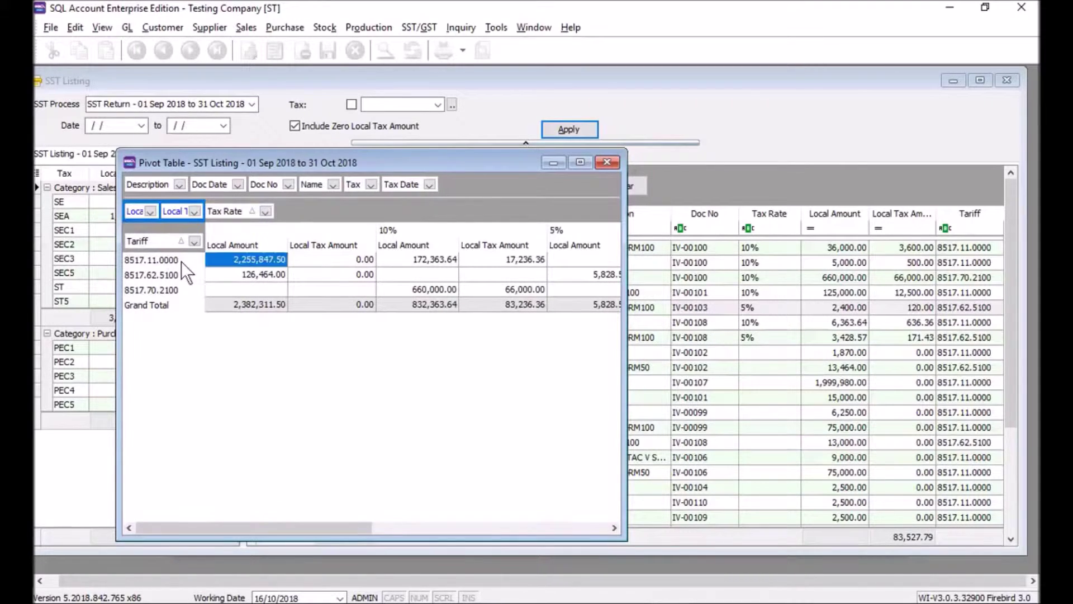
click(418, 260)
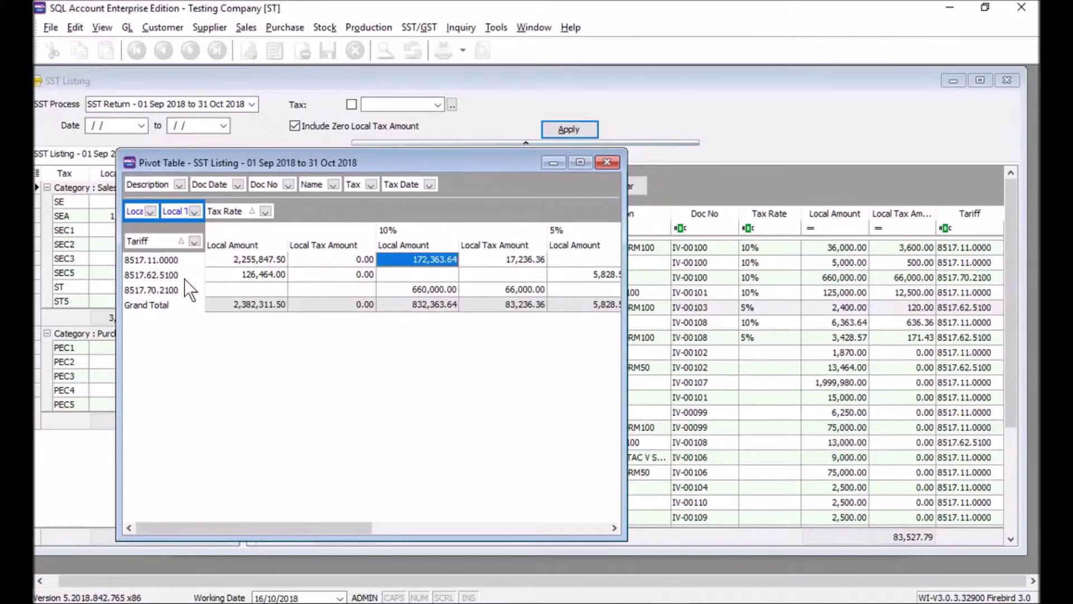
key(Down)
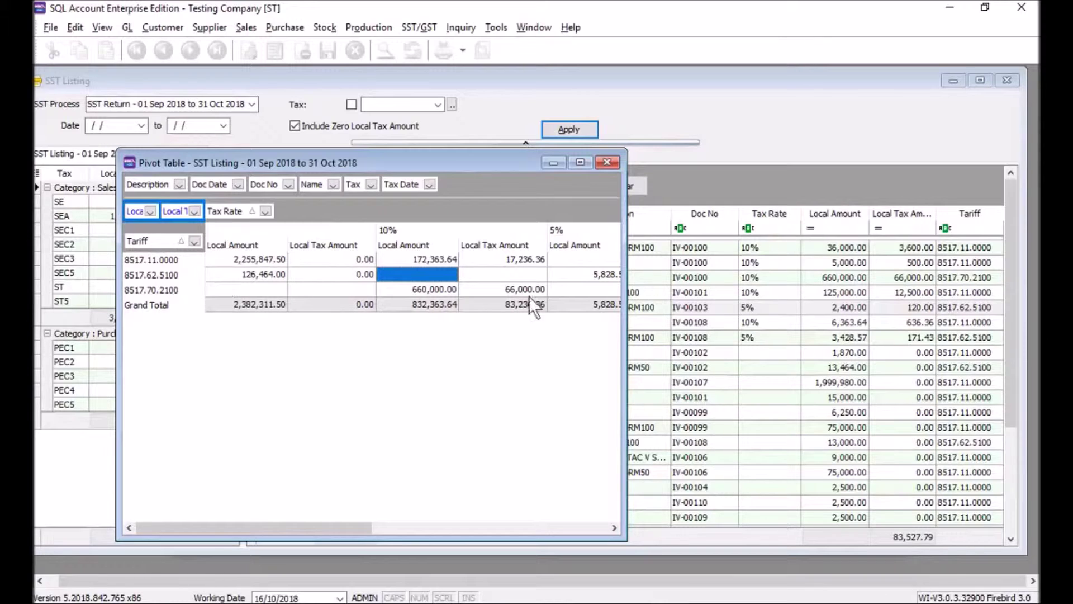
drag(626, 275, 703, 275)
click(596, 276)
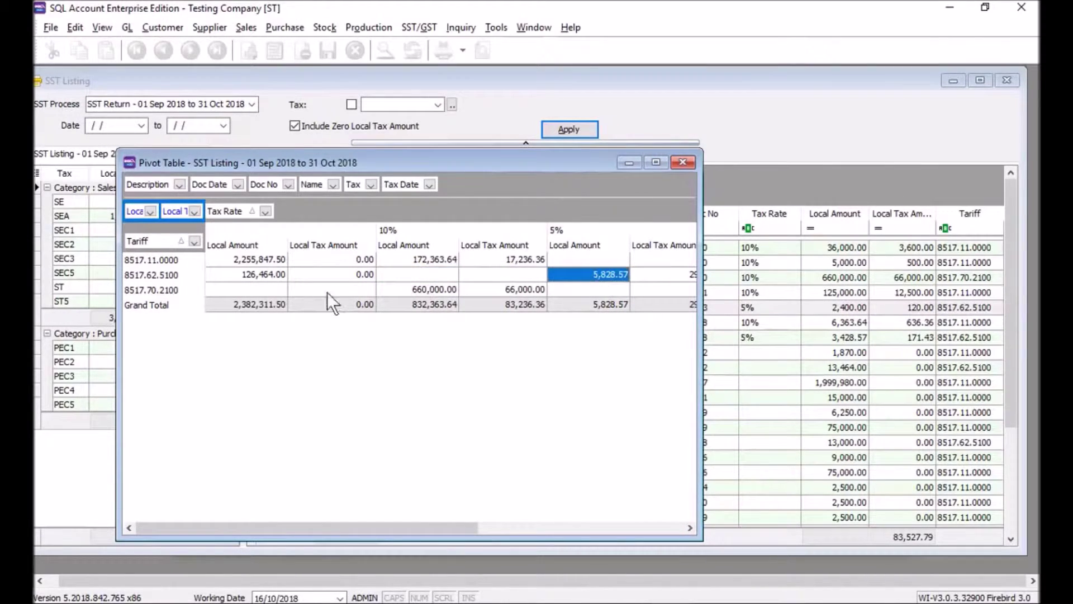
click(262, 274)
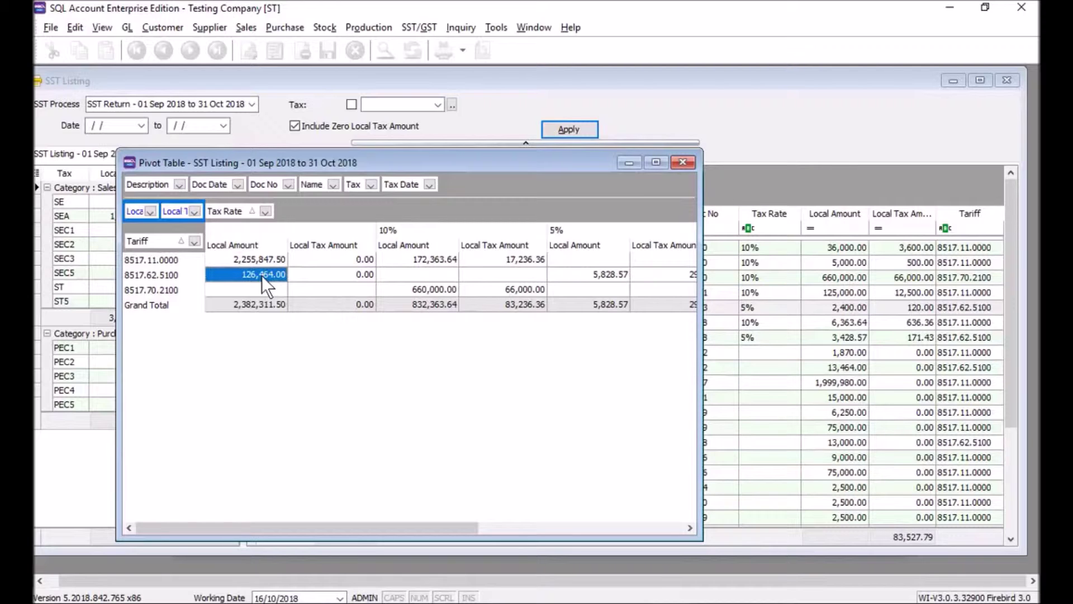
Close the pivot and filter the SST Listing by tariff '5100'.
click(683, 164)
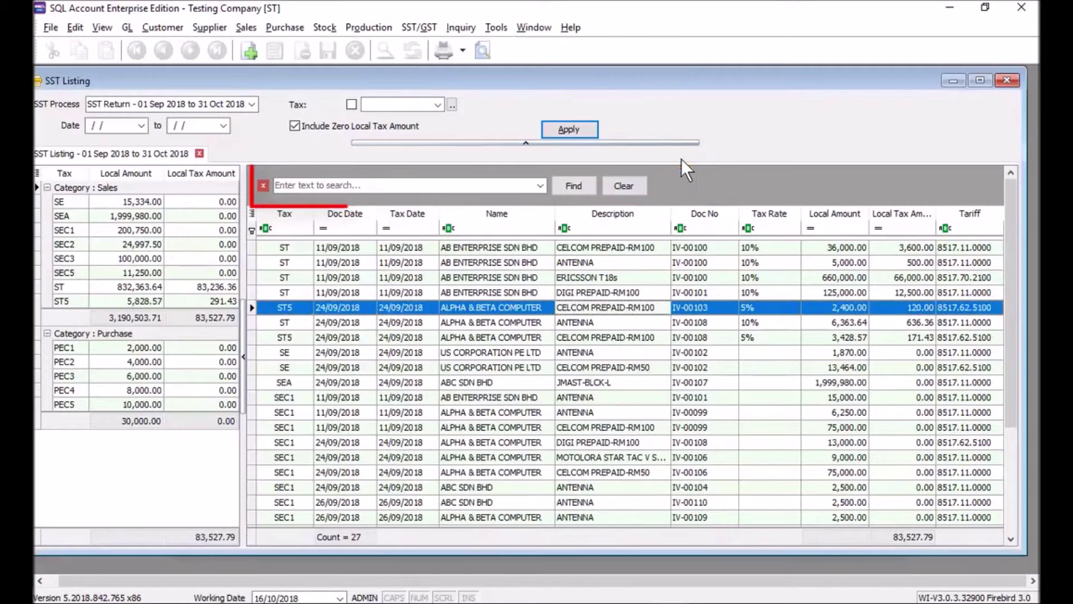
click(320, 189)
text(5100)
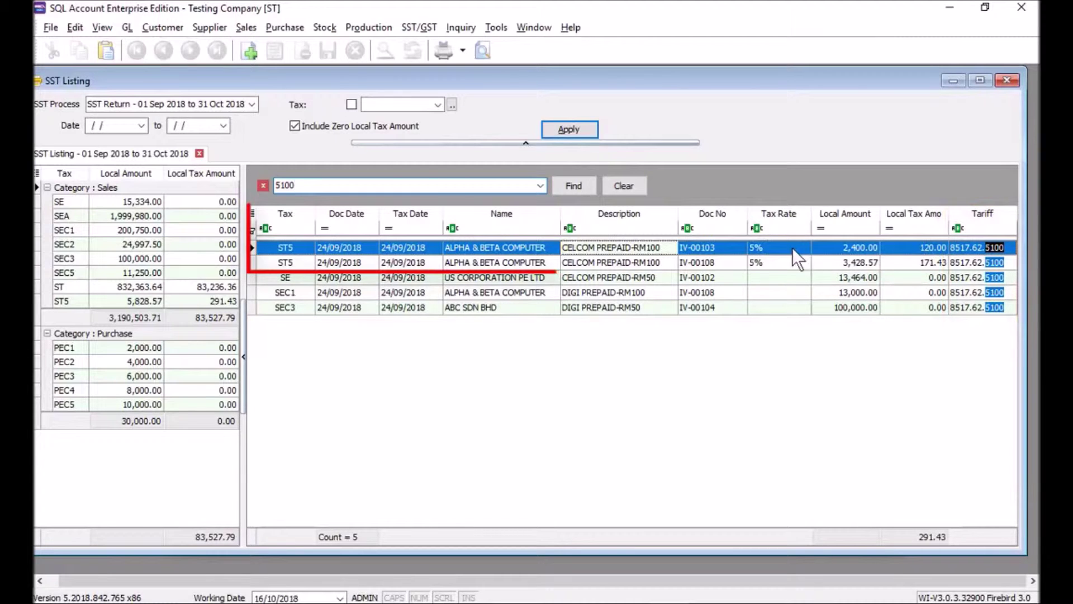
Compare the two ST5 rows at 5% and the SE row for tariff 8517.62.5100.
click(789, 262)
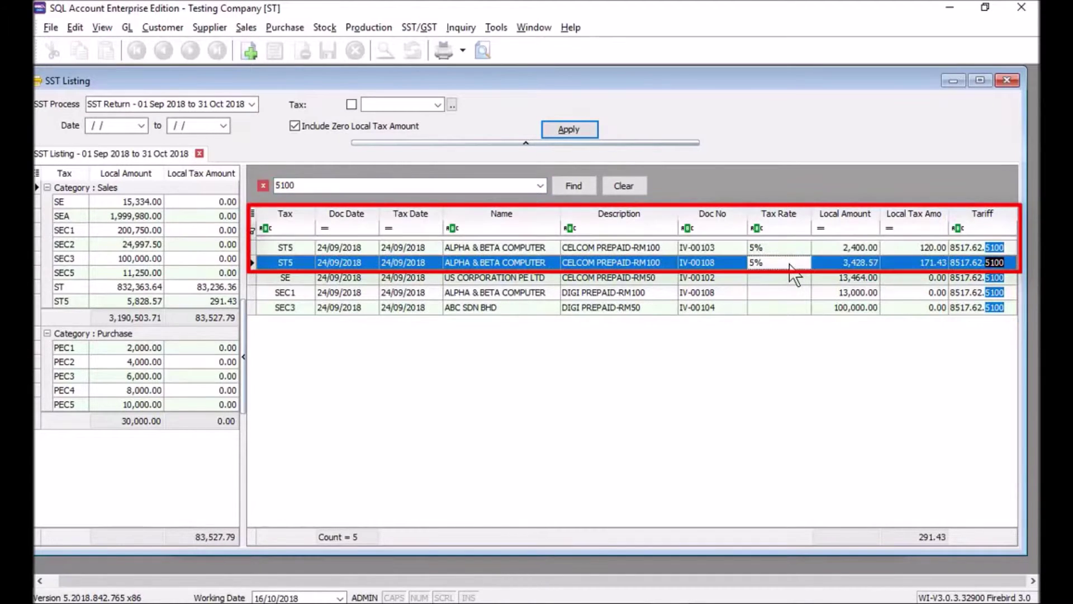
click(785, 248)
click(785, 263)
click(781, 281)
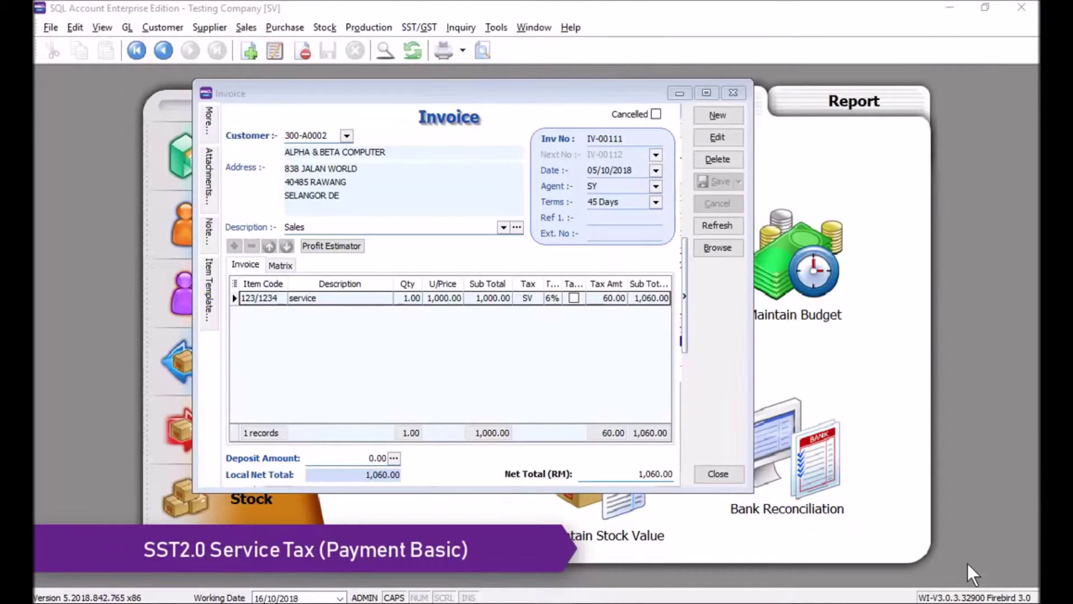
Bring invoice IV-00111 forward and show its double-entry postings.
click(719, 303)
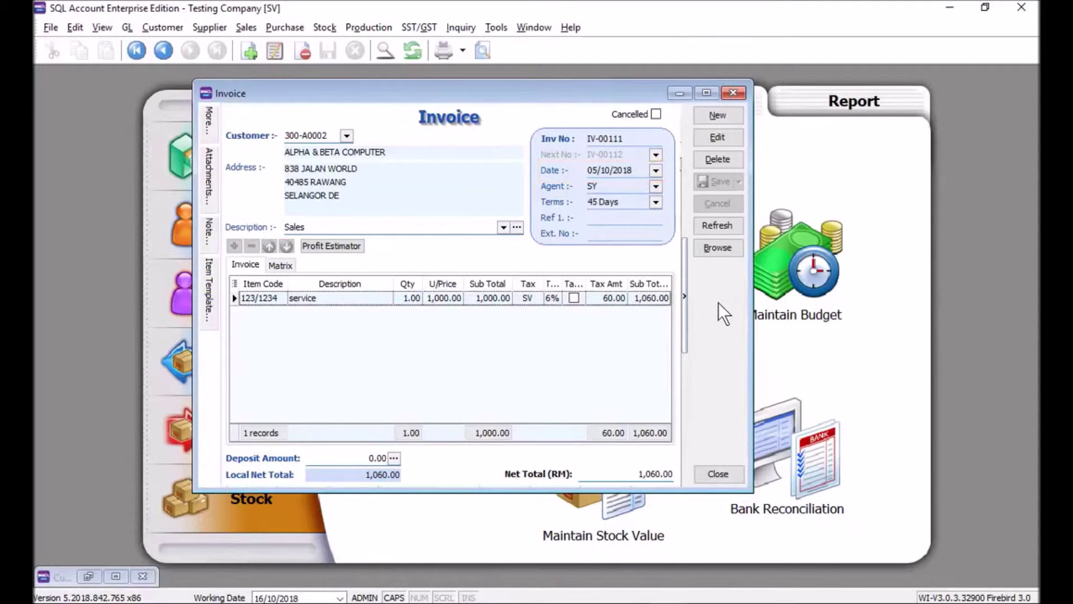
right_click(718, 302)
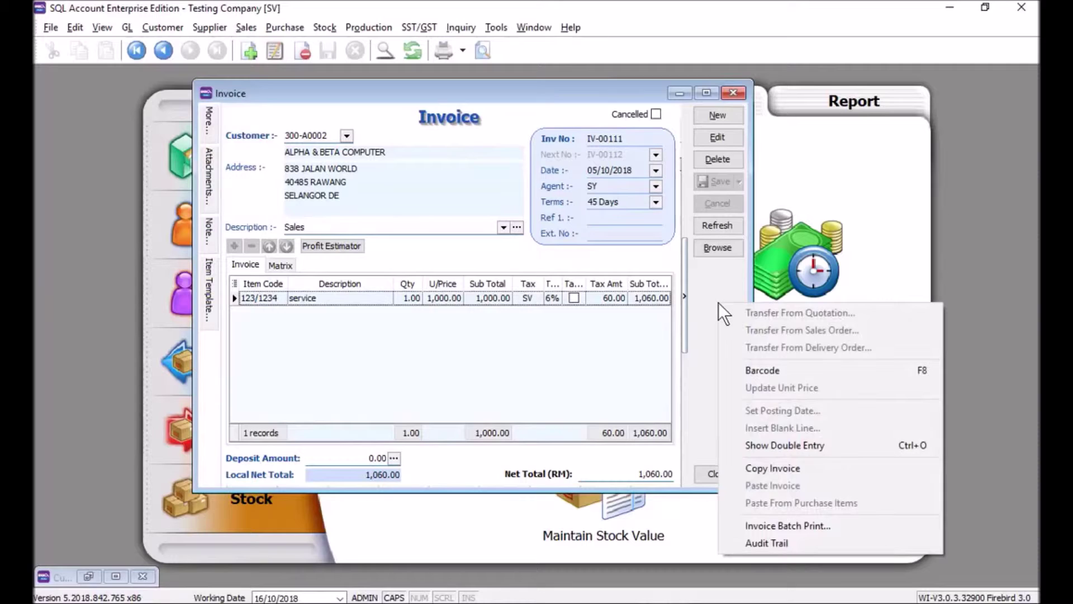
click(782, 443)
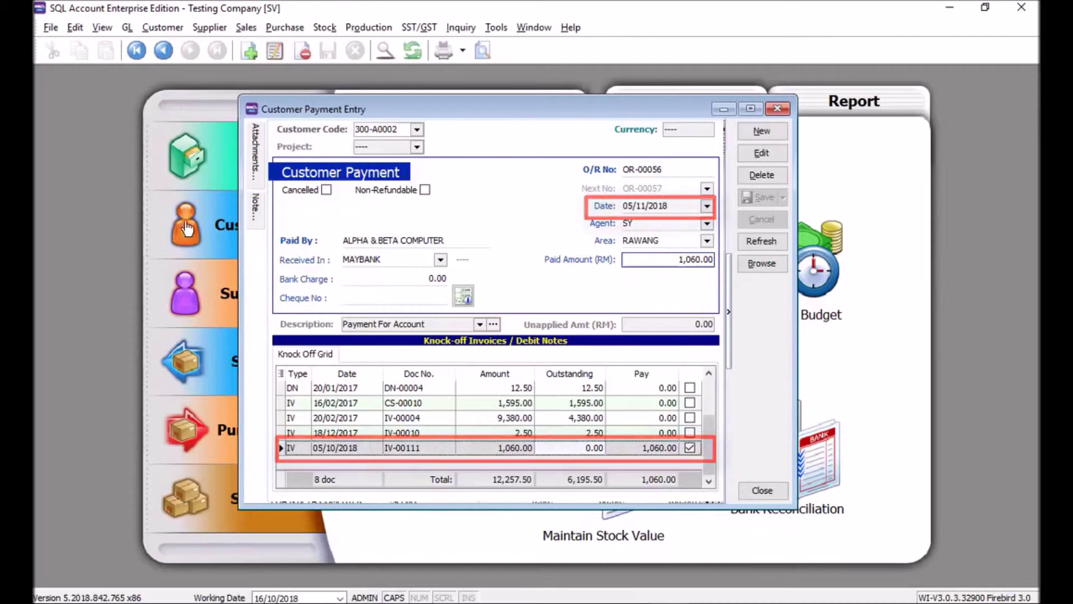
Process the 01/11/2018–31/12/2018 SST return with 60.00 tax, then list the SST-02 form versions.
click(411, 26)
click(419, 59)
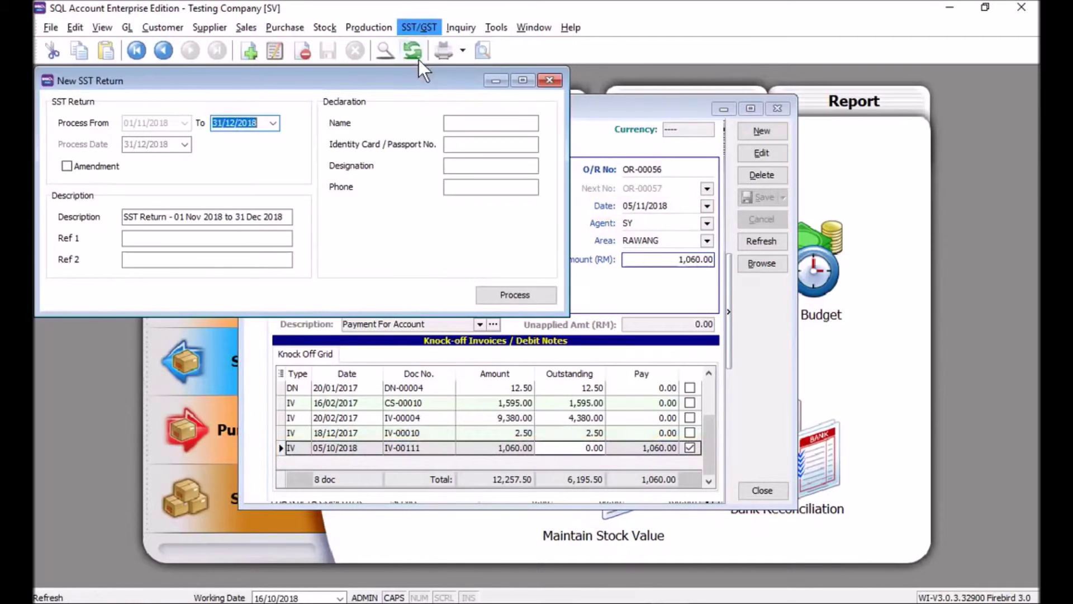
click(503, 298)
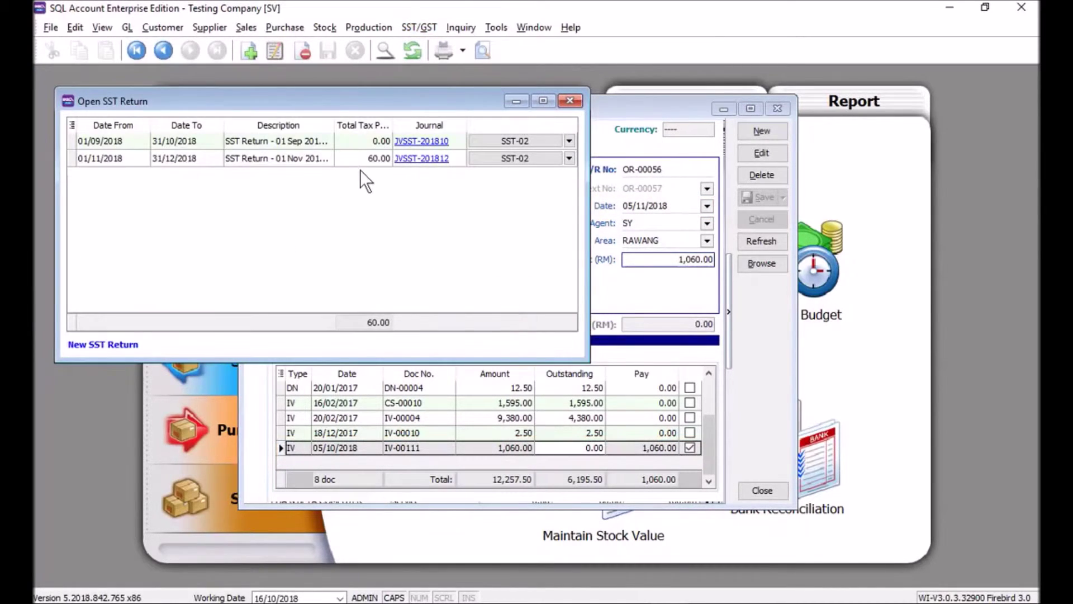
click(361, 162)
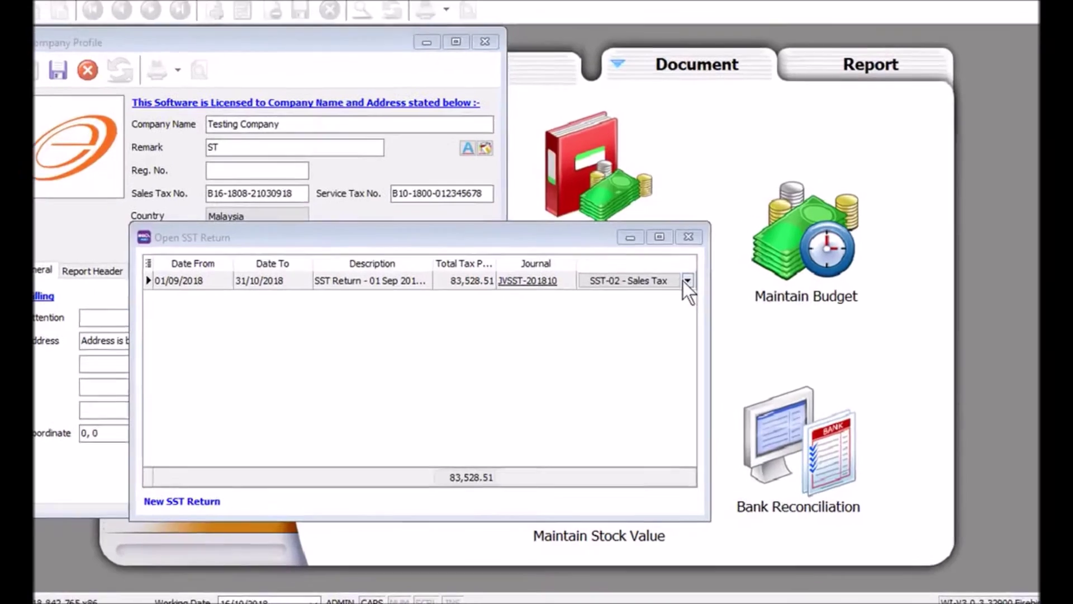
click(684, 300)
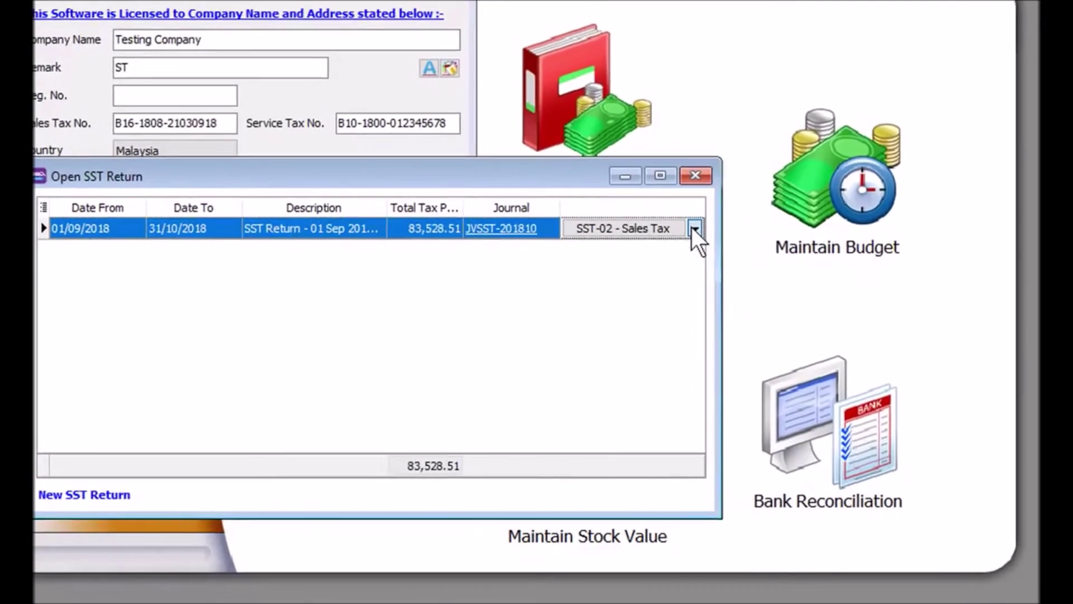